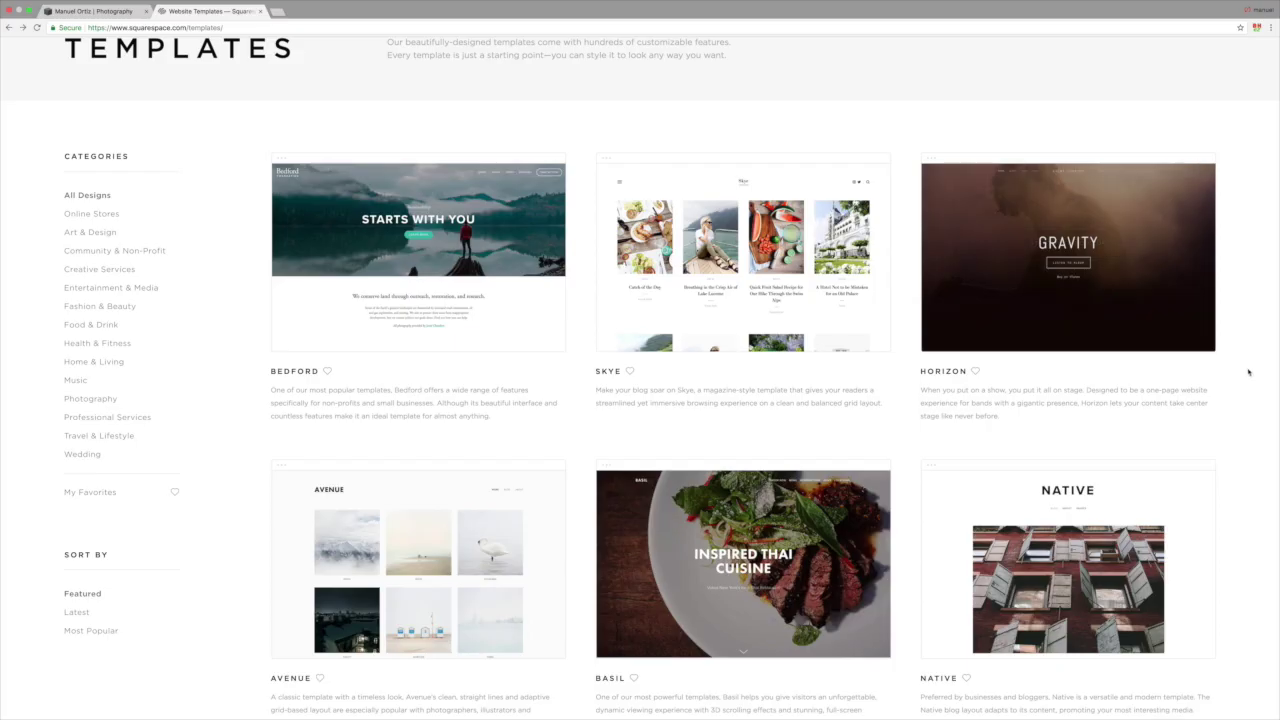
Scroll down through the Squarespace Templates page.
scroll(1248, 370, down, 5)
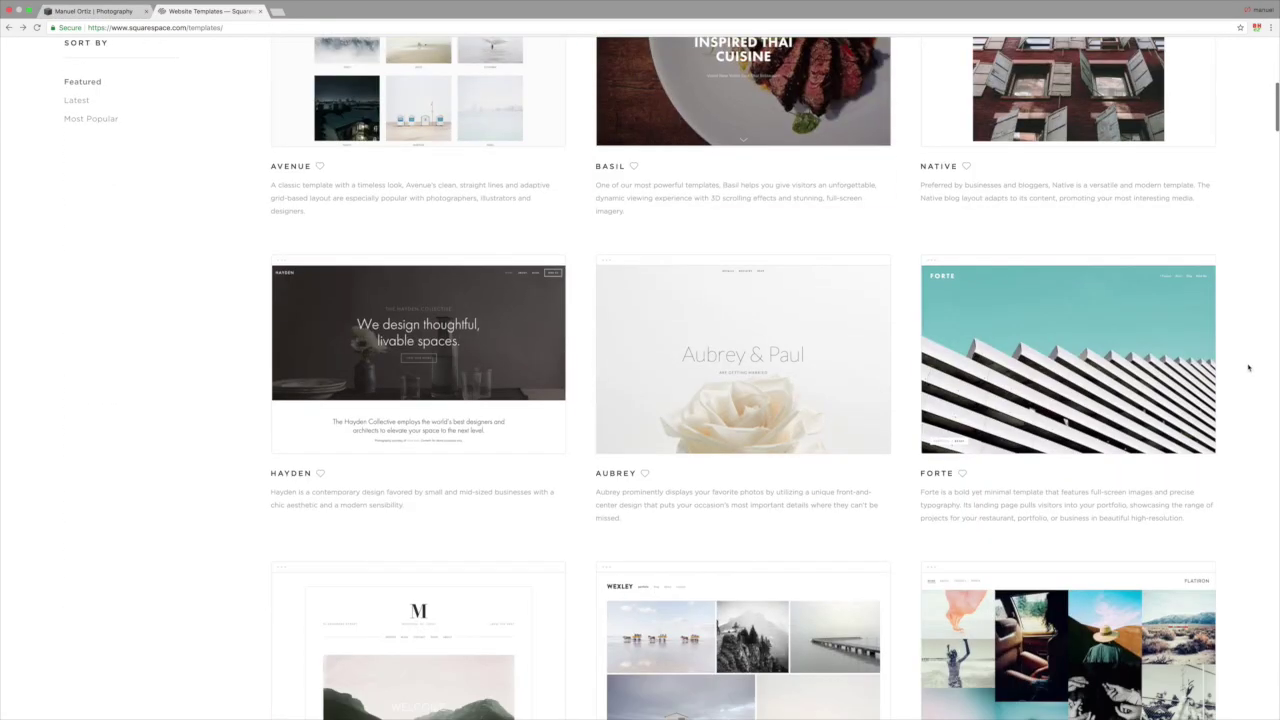
scroll(1250, 371, down, 5)
scroll(1256, 370, down, 5)
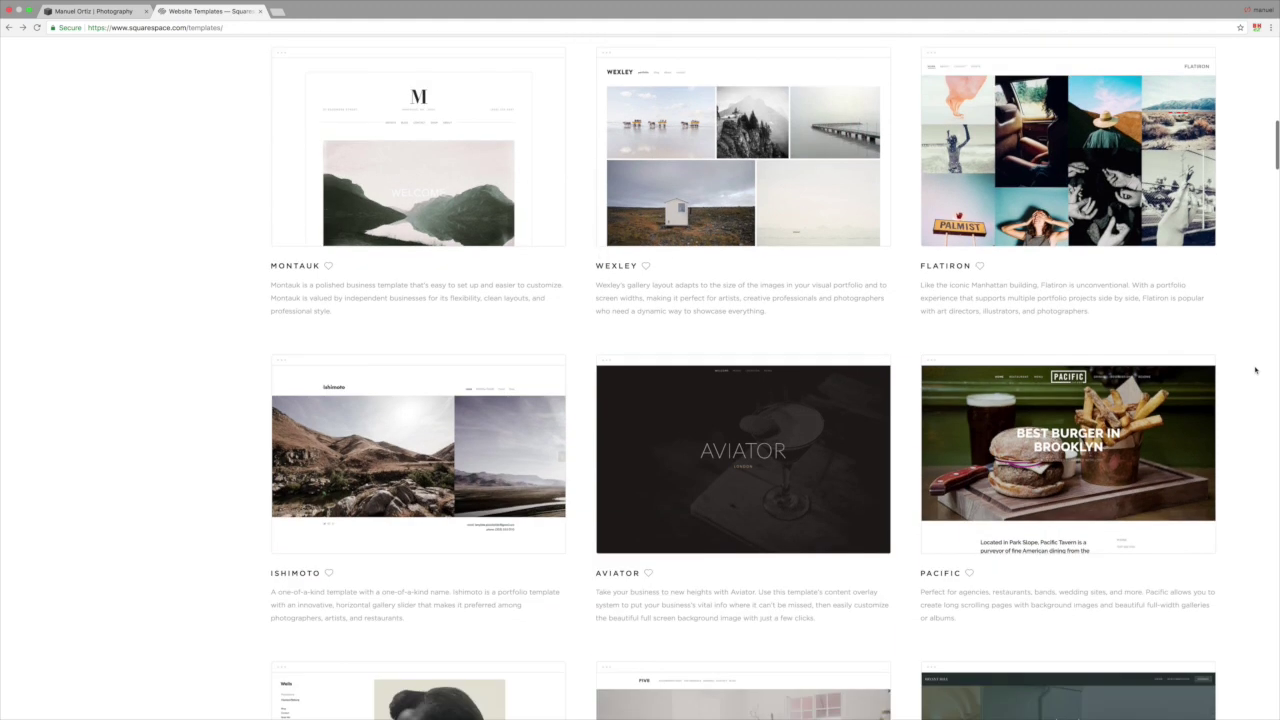
scroll(1256, 370, down, 3)
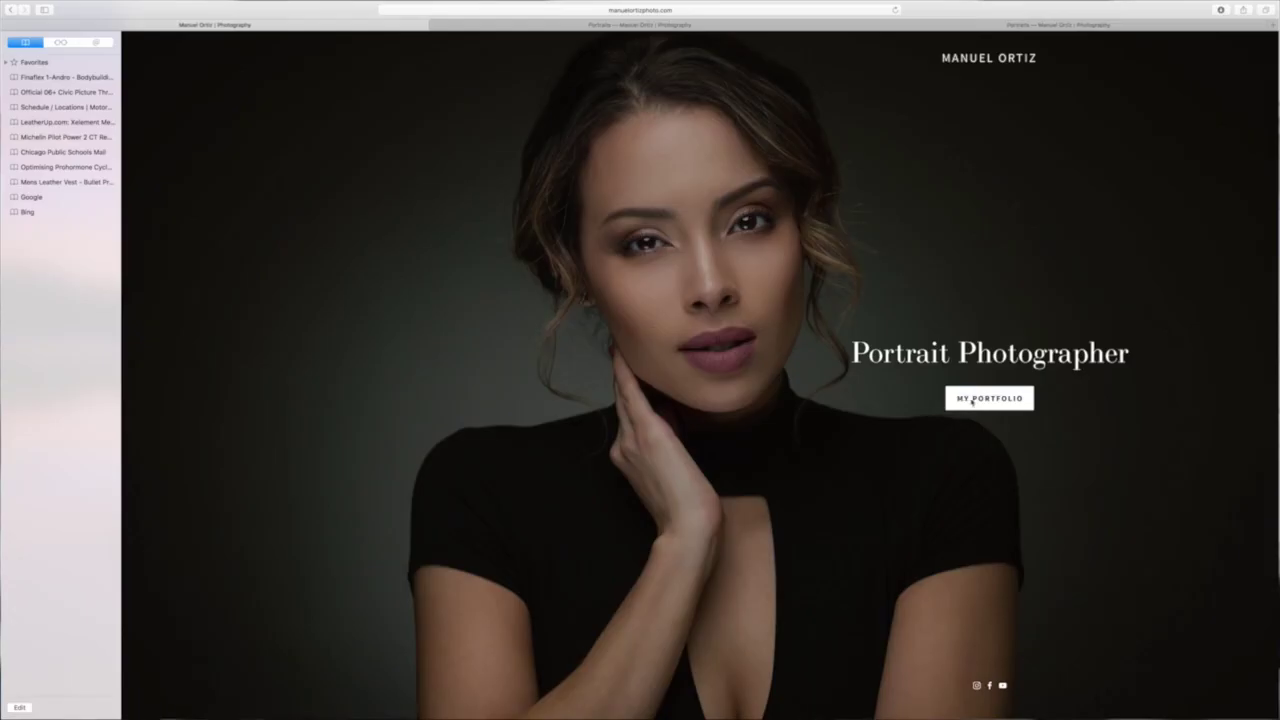
Open MY PORTFOLIO and scroll down through the Portraits gallery photos.
click(971, 400)
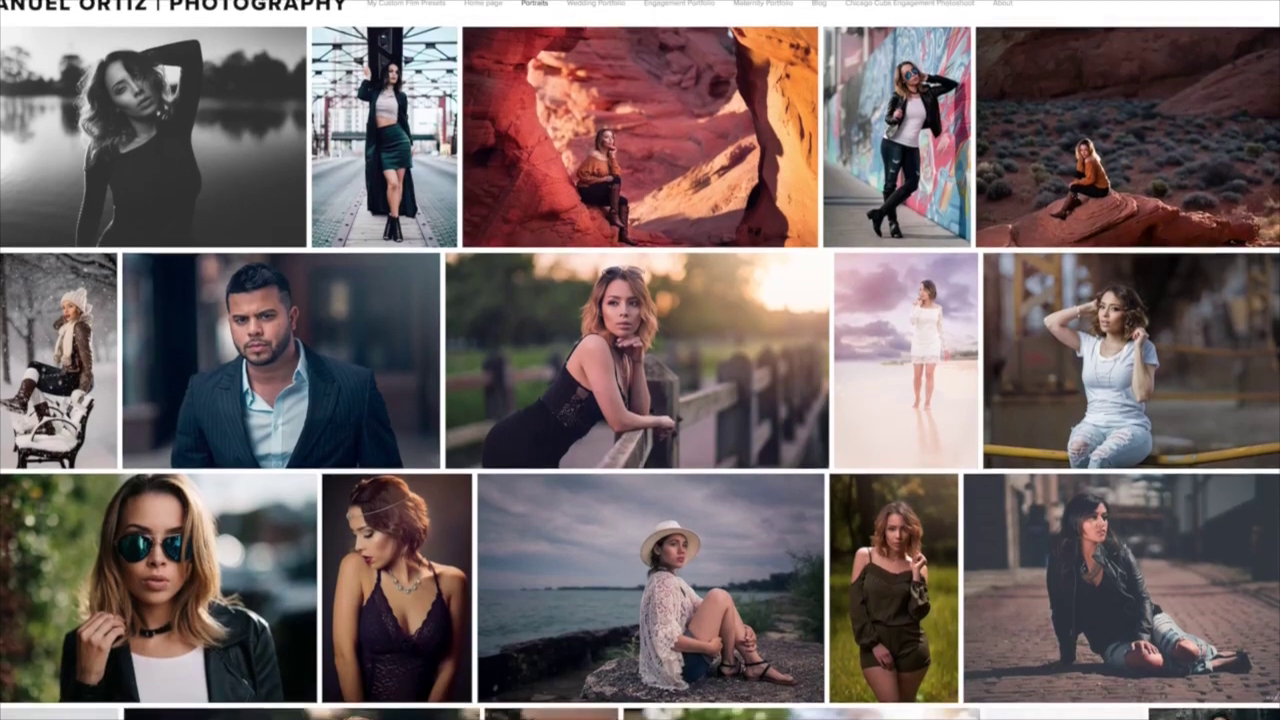
scroll(640, 360, down, 3)
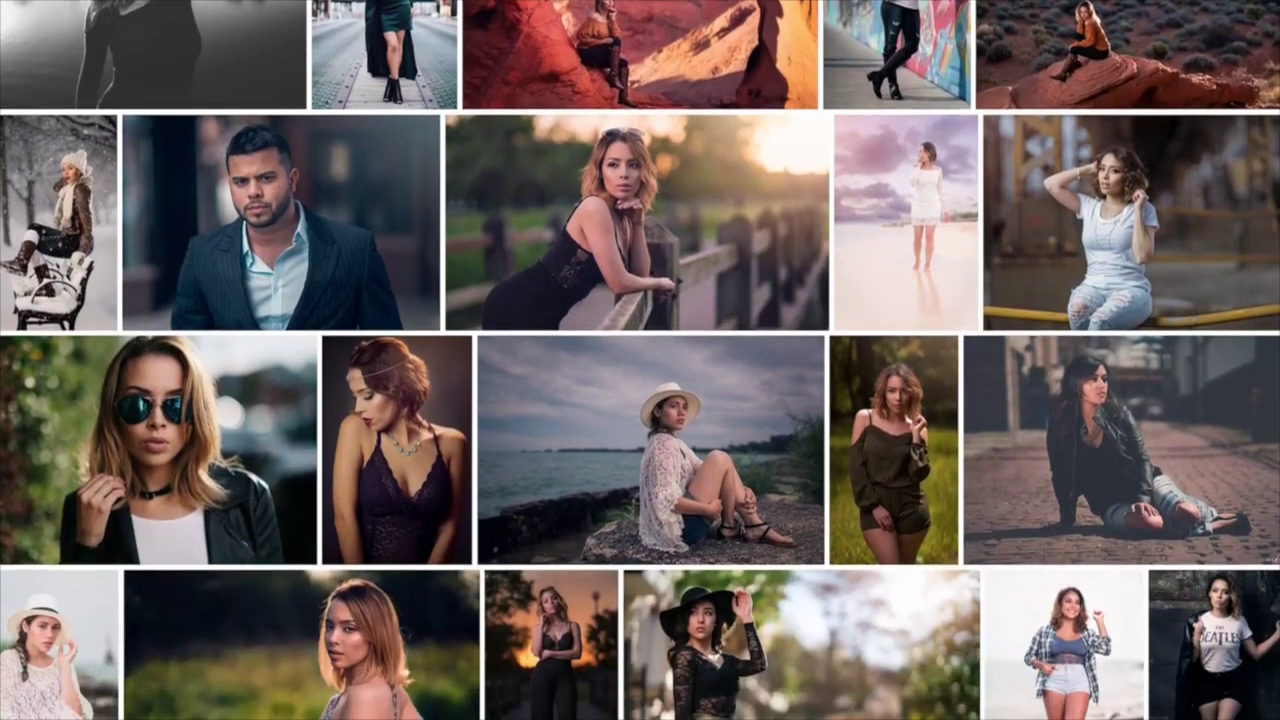
scroll(640, 360, down, 3)
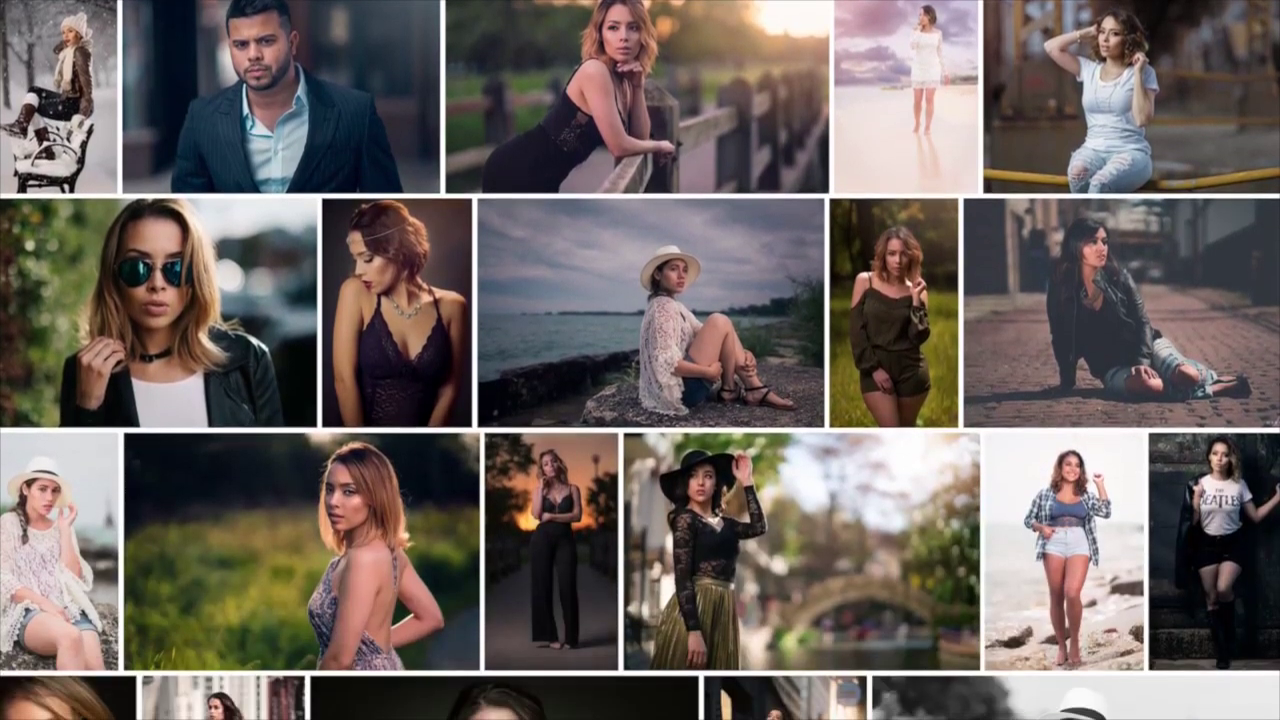
scroll(640, 360, down, 4)
scroll(640, 360, down, 3)
scroll(640, 360, down, 3)
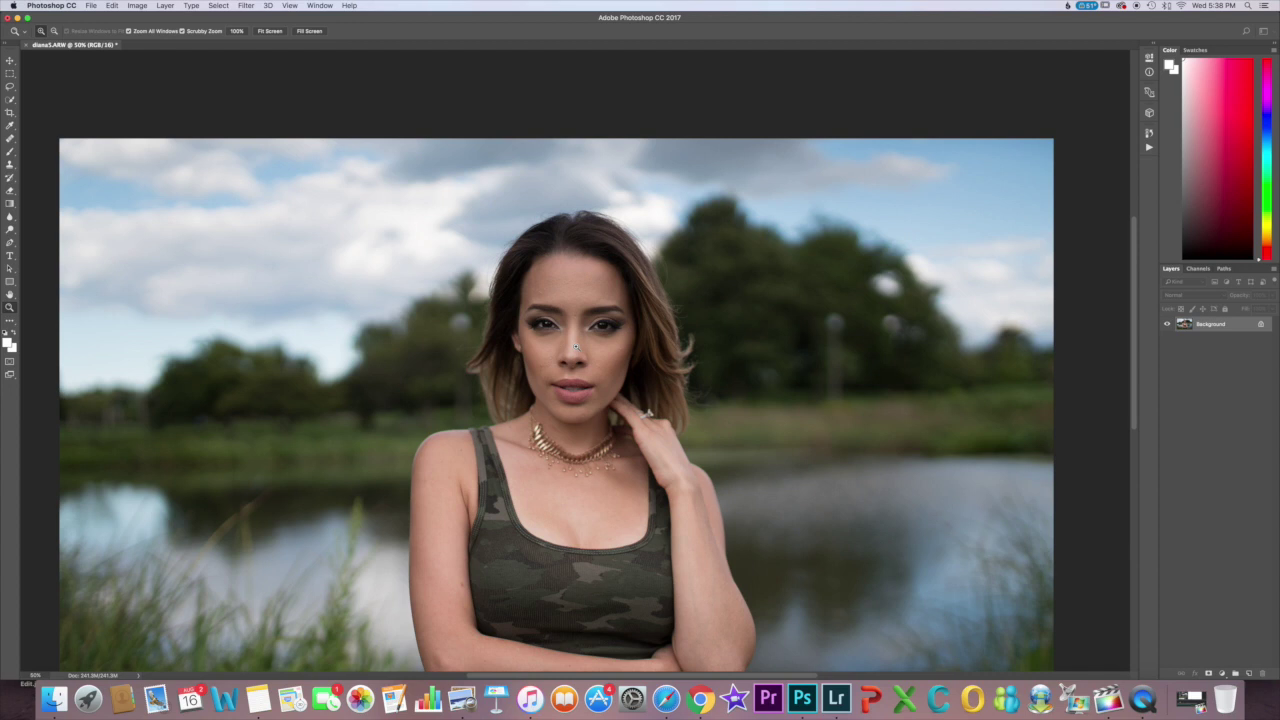
Zoom into the face and heal blemishes on both cheeks with an enlarged Spot Healing Brush.
click(575, 347)
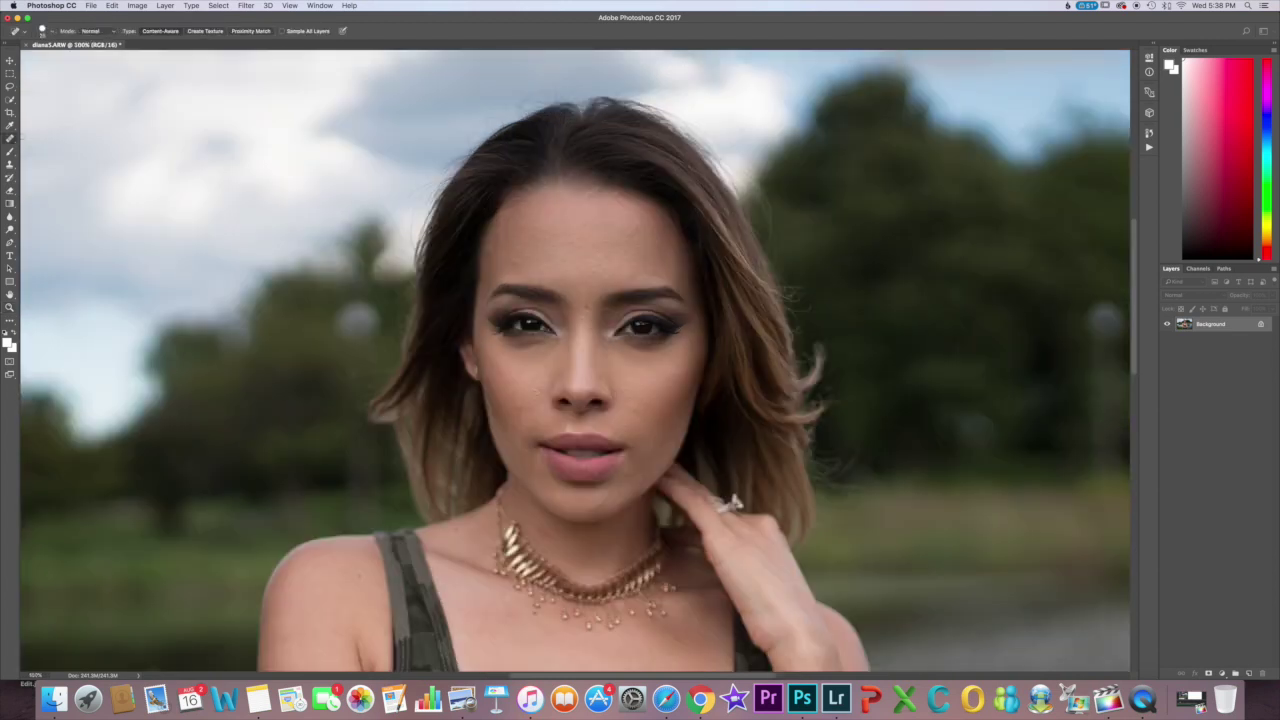
click(10, 138)
click(60, 139)
key(bracketright)
drag(668, 380, 678, 376)
drag(524, 412, 534, 392)
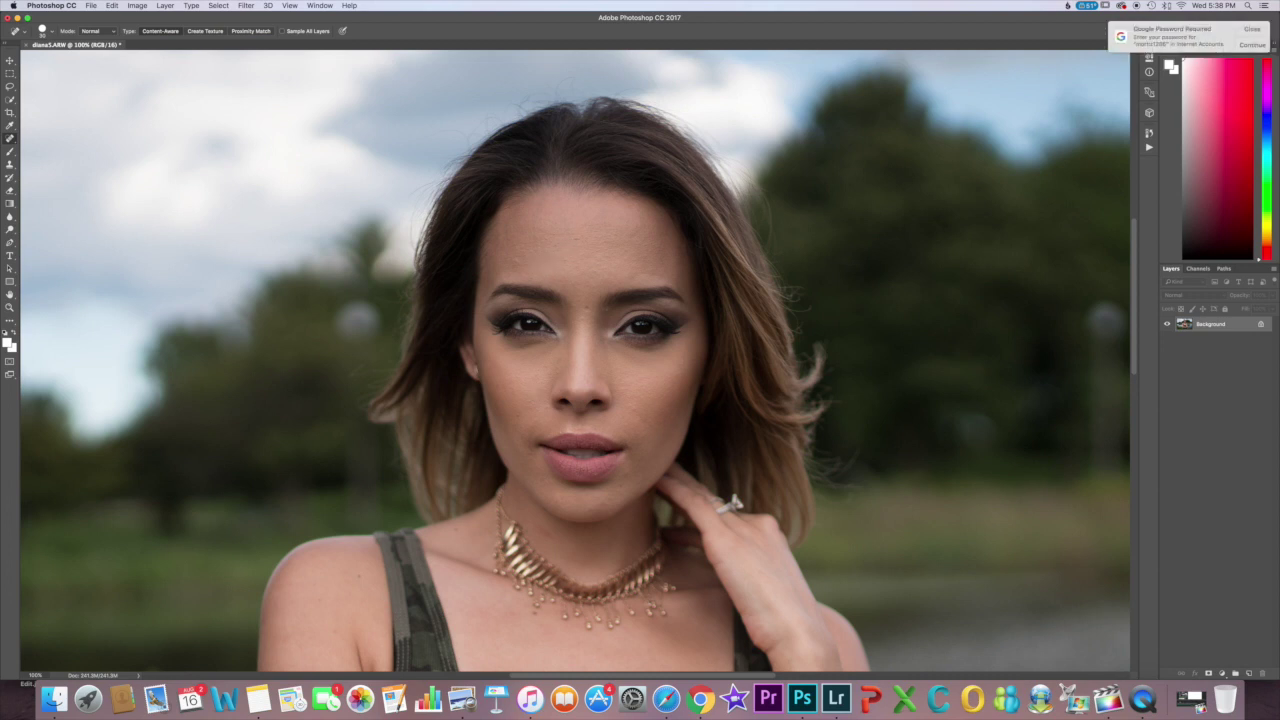
Heal spots above the lip, on the chin, nose, between the brows and by the lips, then show Actions.
drag(555, 432, 557, 432)
drag(594, 504, 601, 504)
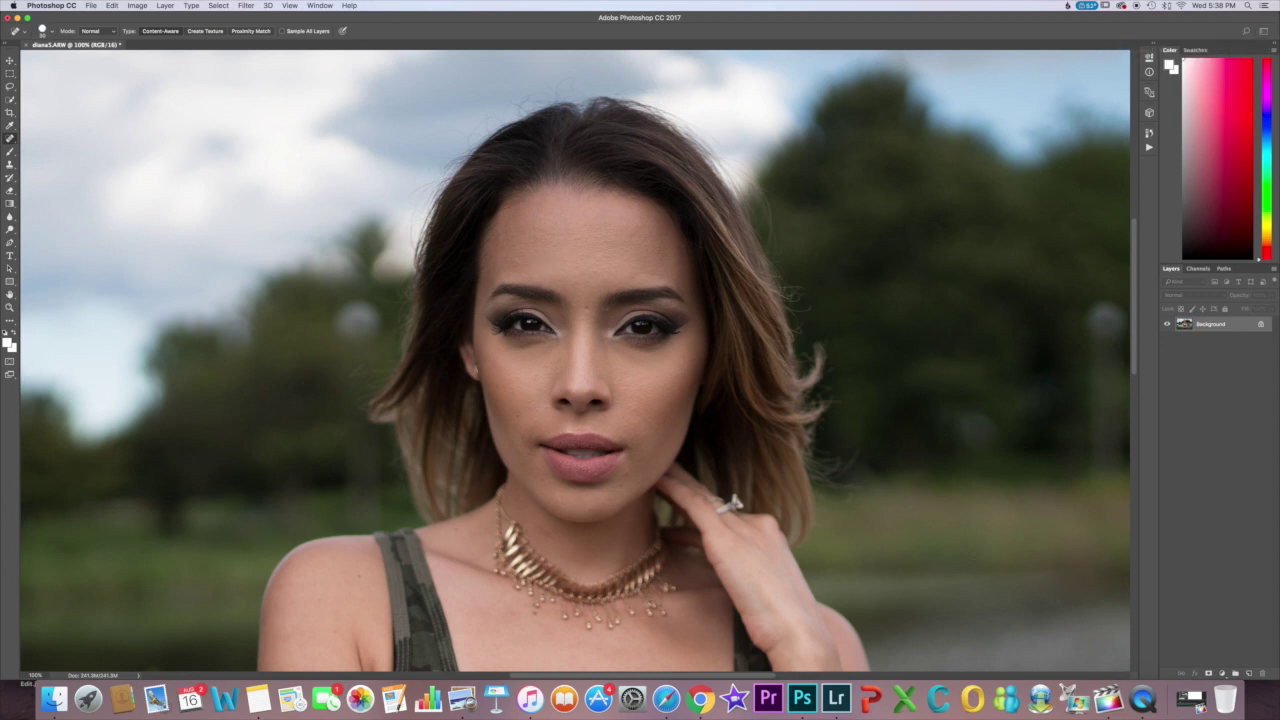
click(586, 376)
click(574, 309)
click(531, 406)
click(543, 409)
scroll(683, 469, down, 1)
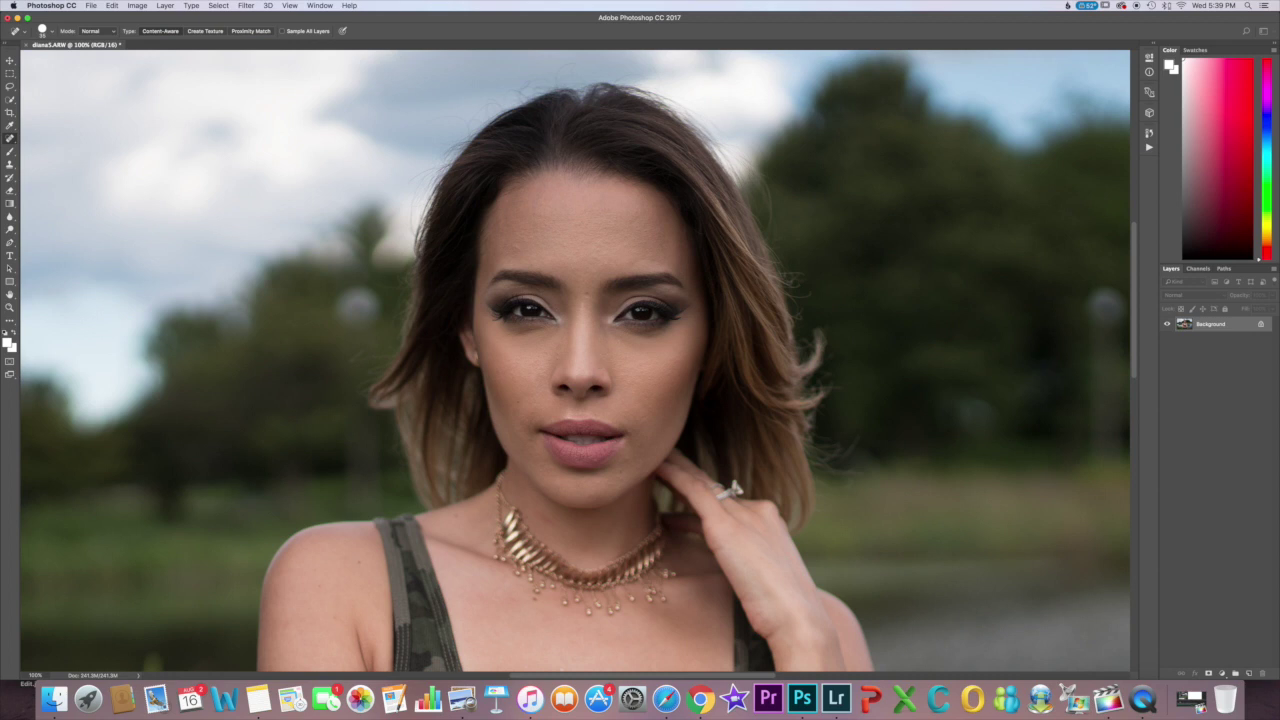
click(1149, 147)
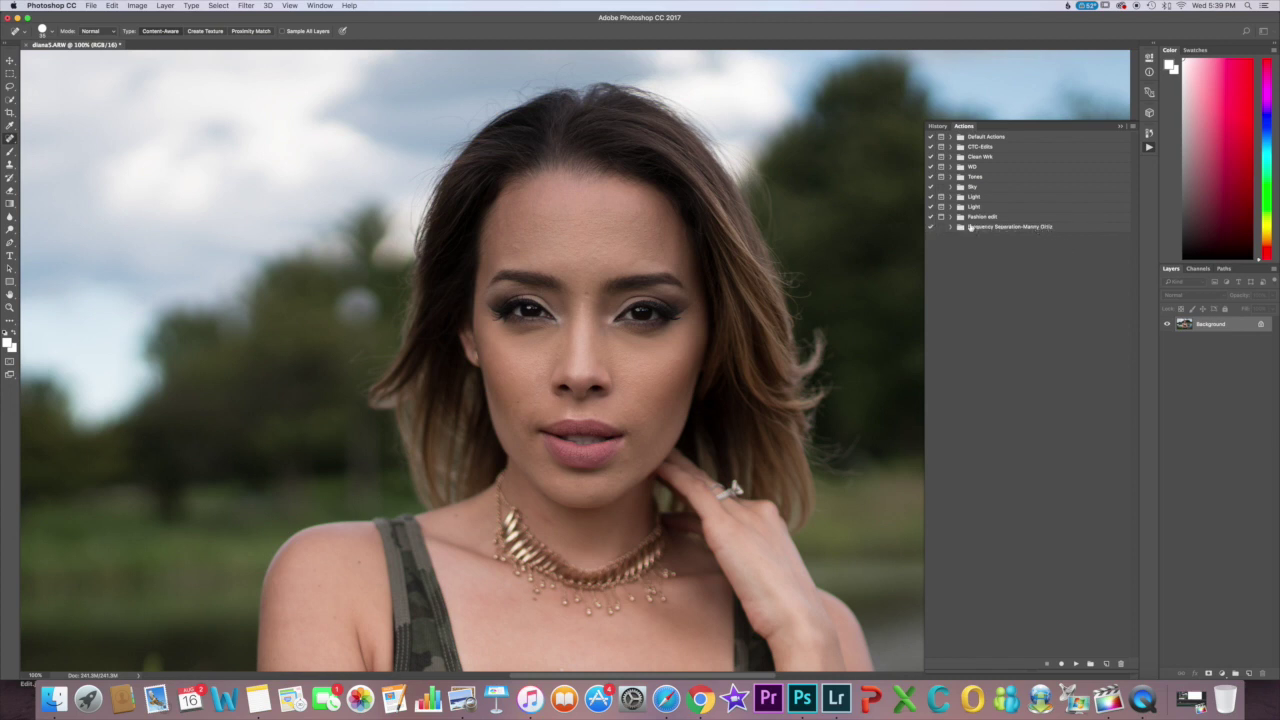
Expand the Frequency Separation action set in the Actions panel.
click(1132, 126)
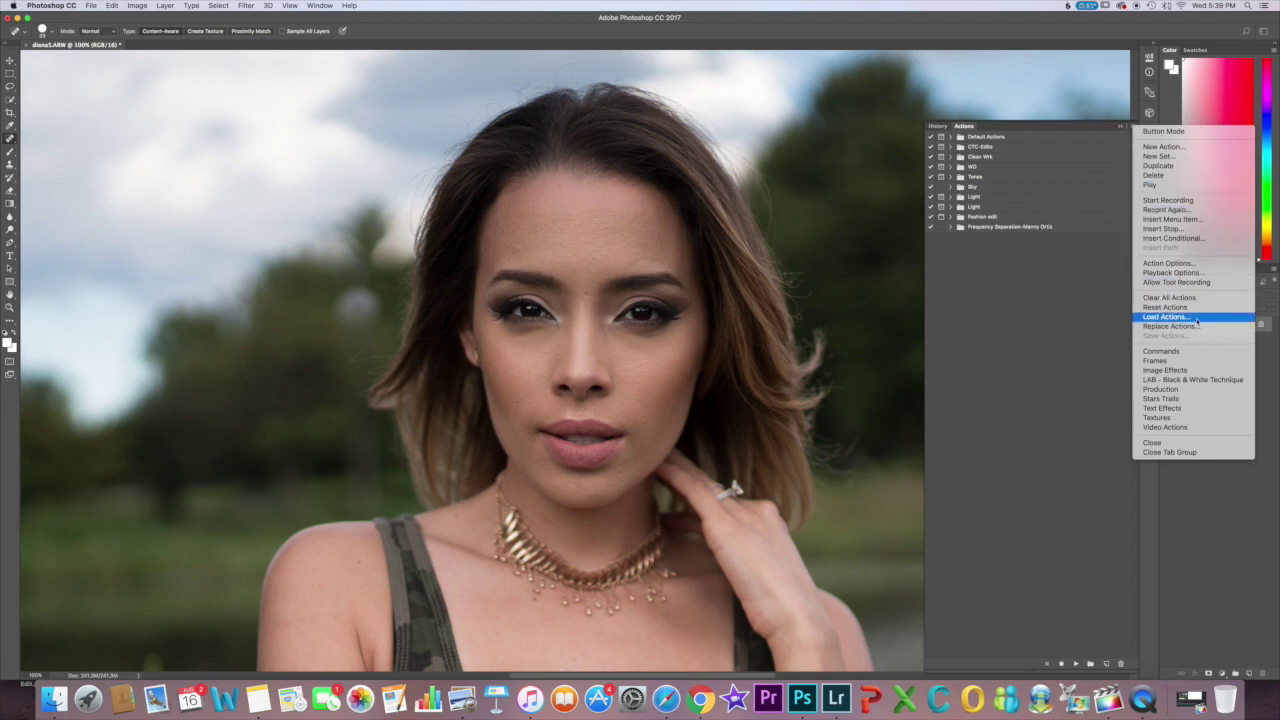
click(1030, 264)
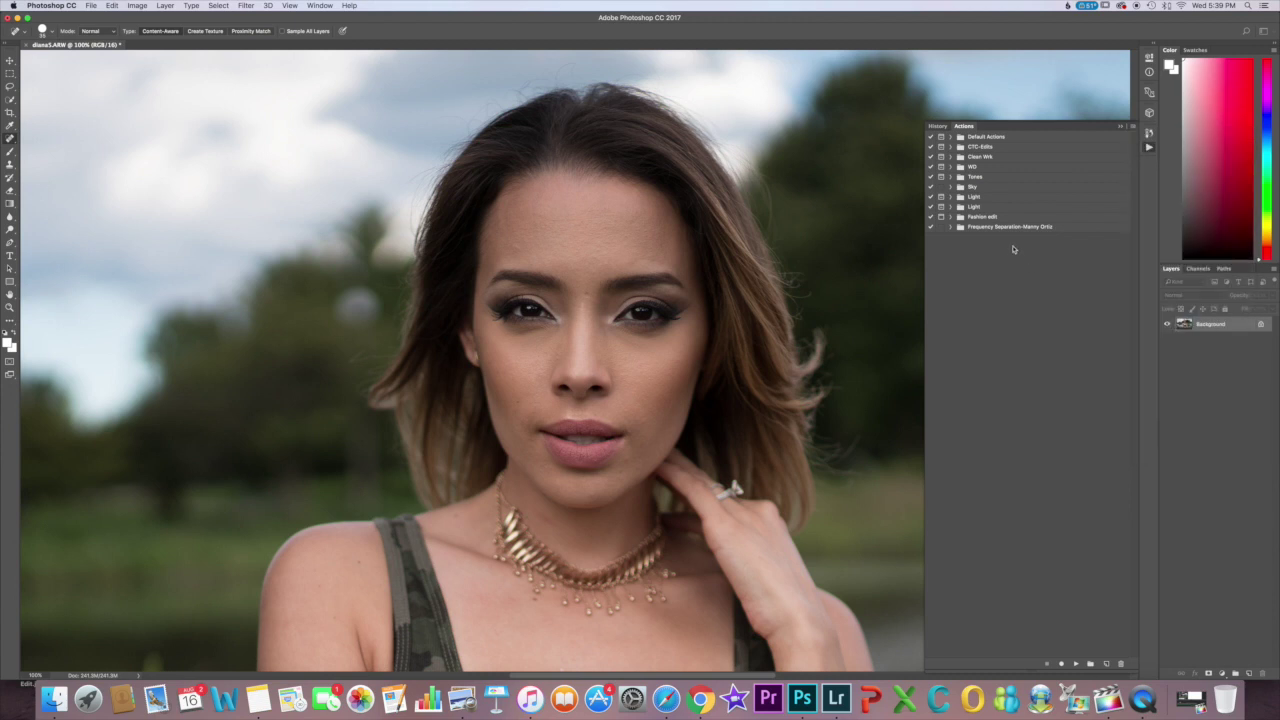
click(951, 228)
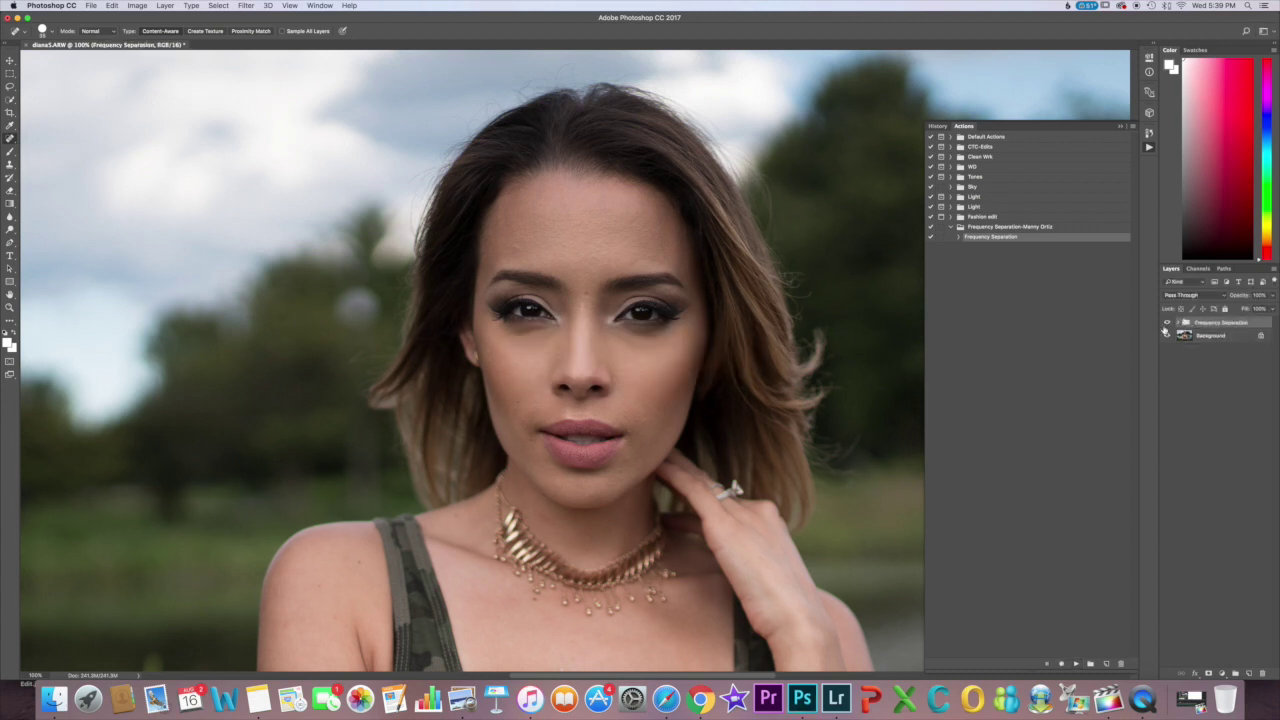
Expand the Frequency Separation group, select the Color layer and duplicate it as Color copy.
click(1179, 323)
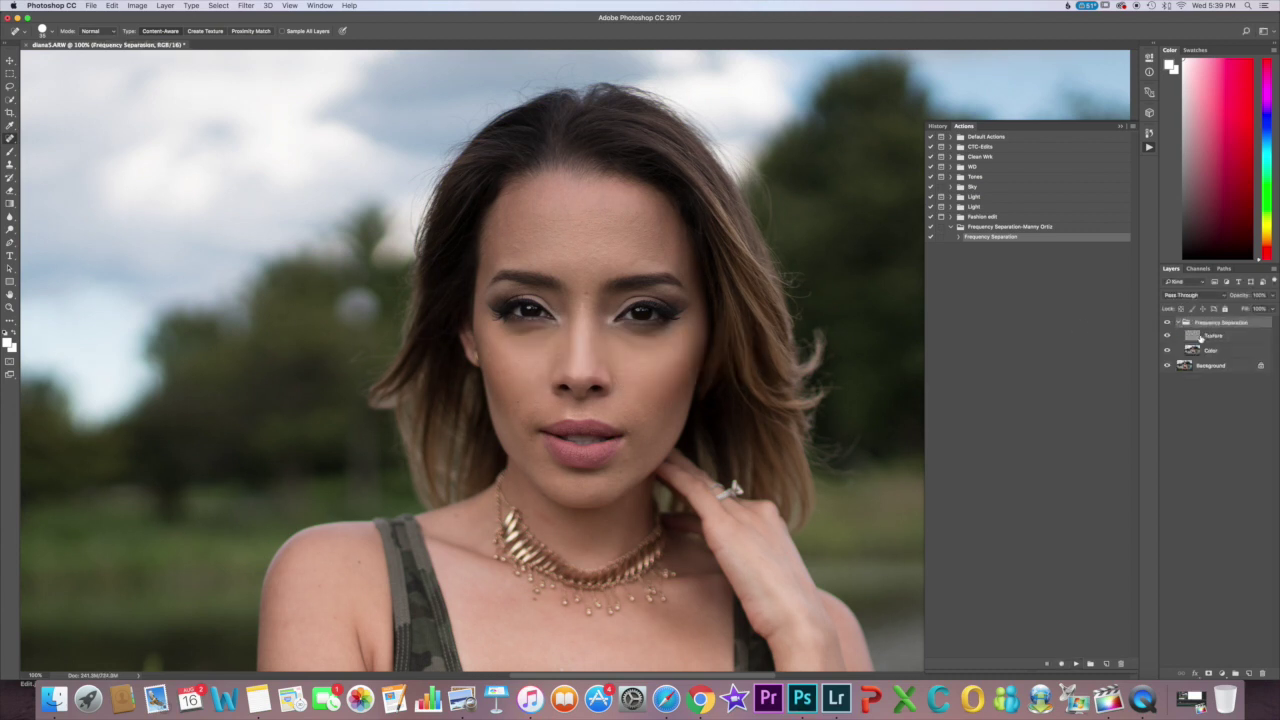
click(1193, 338)
click(1198, 351)
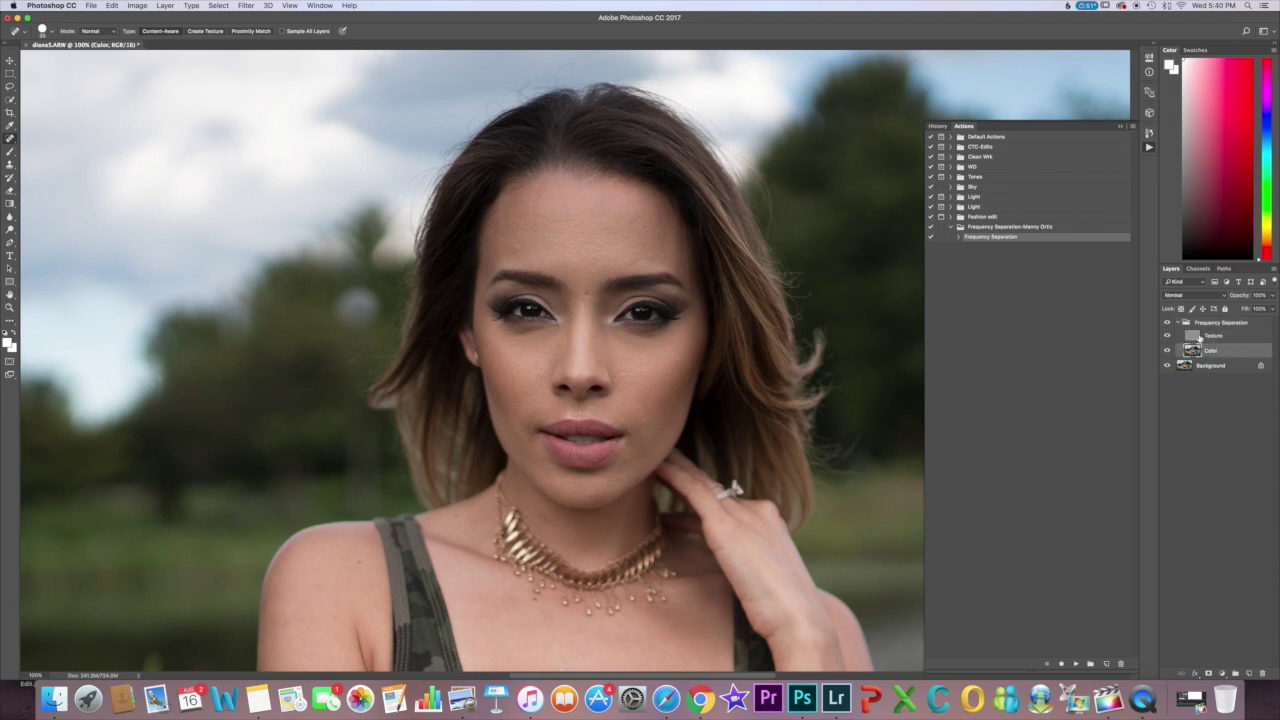
click(1200, 339)
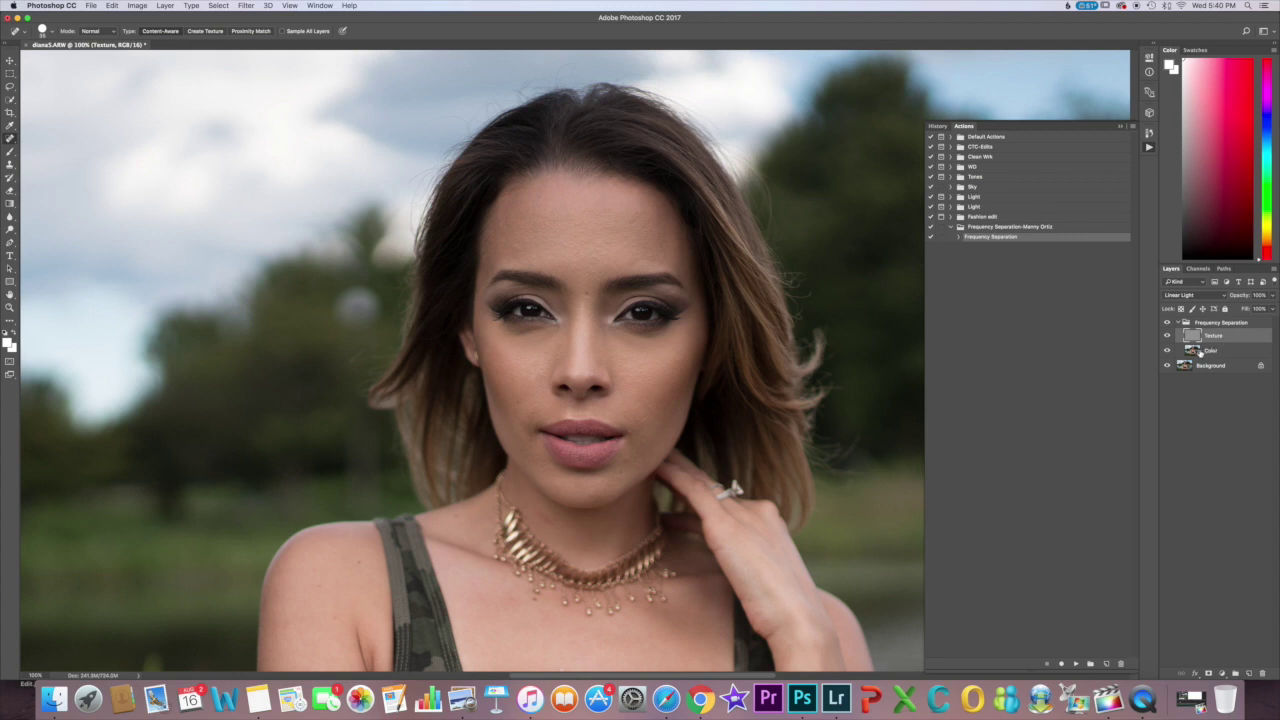
click(1202, 352)
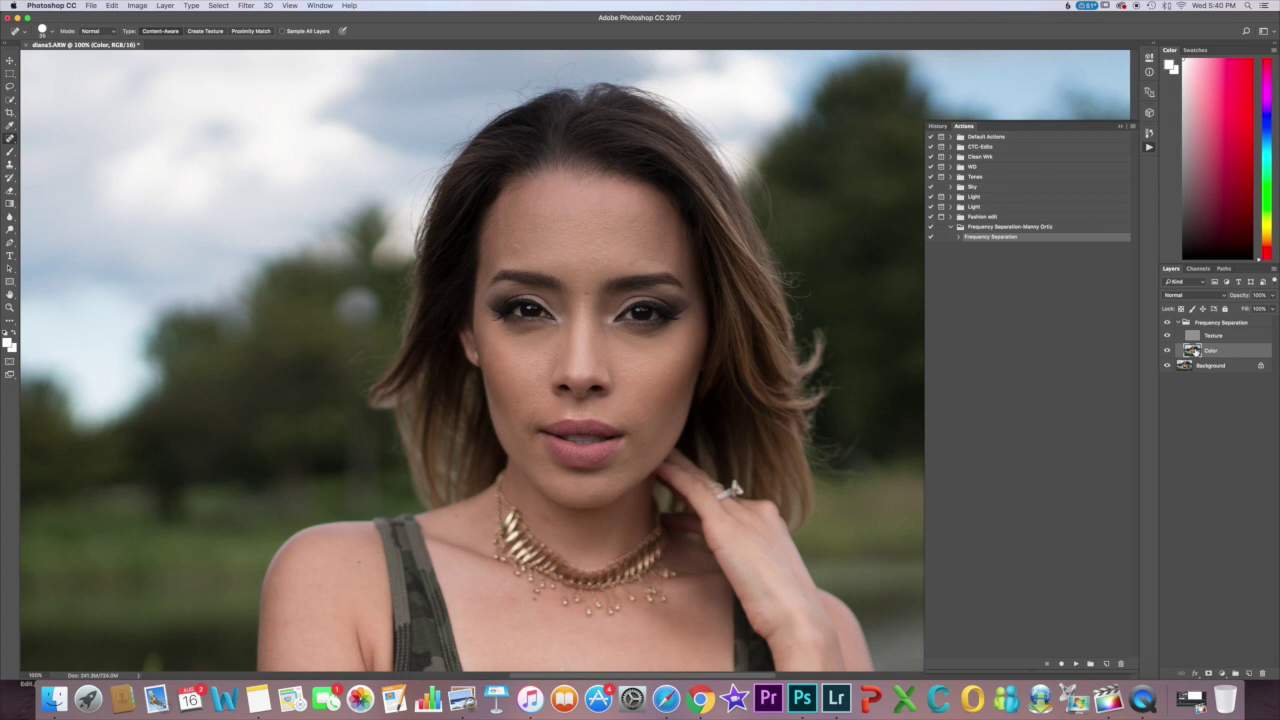
key(super+j)
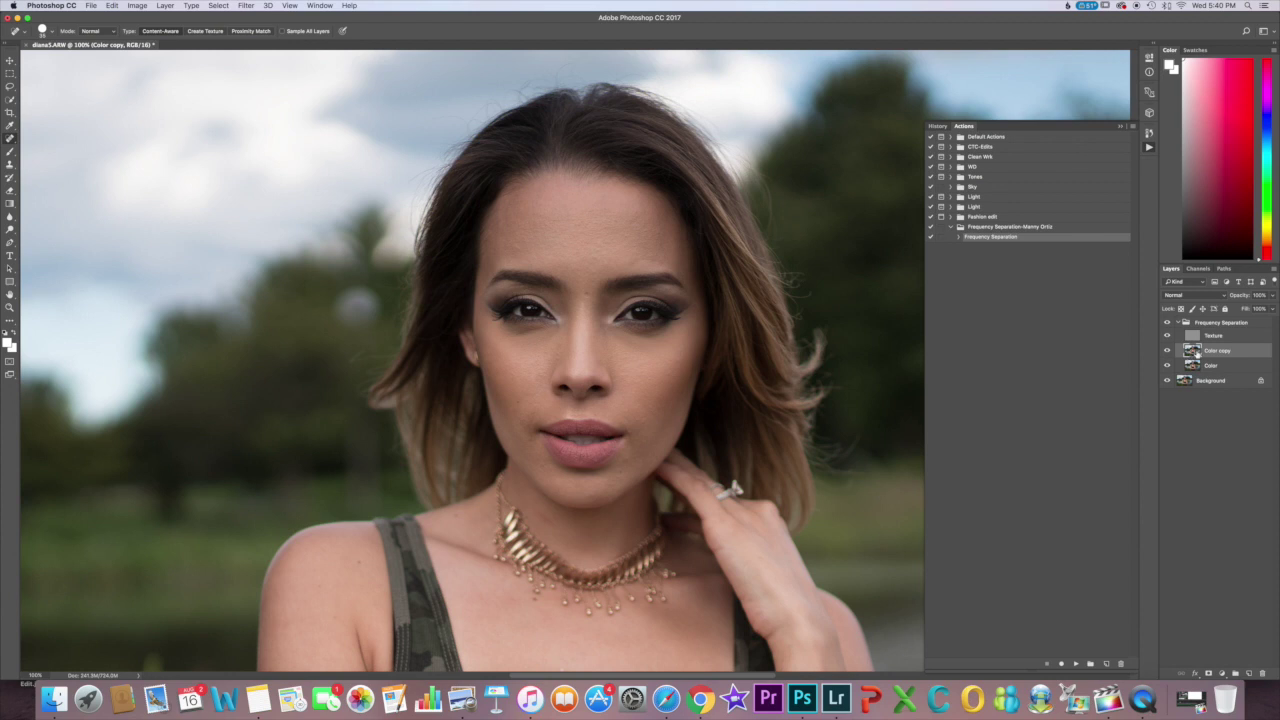
Apply a Gaussian Blur with a radius of about 8.7 pixels to the Color copy layer.
click(244, 6)
mouse_move(300, 124)
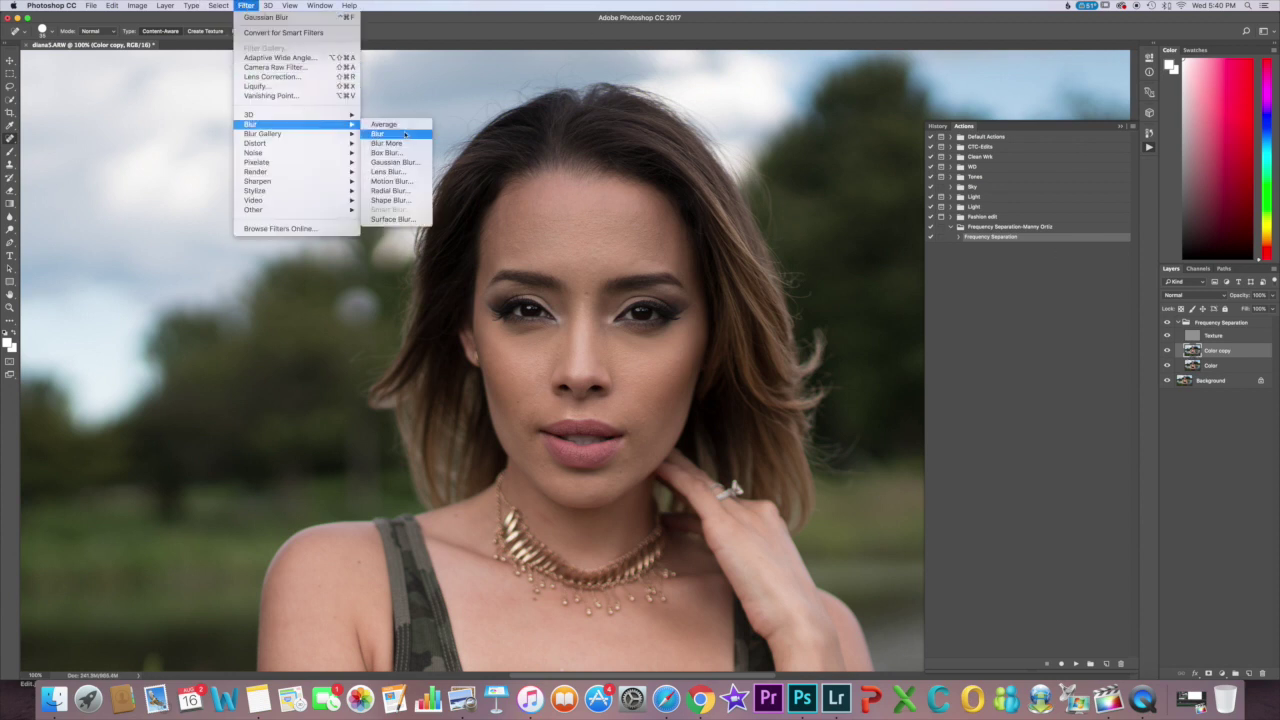
click(393, 162)
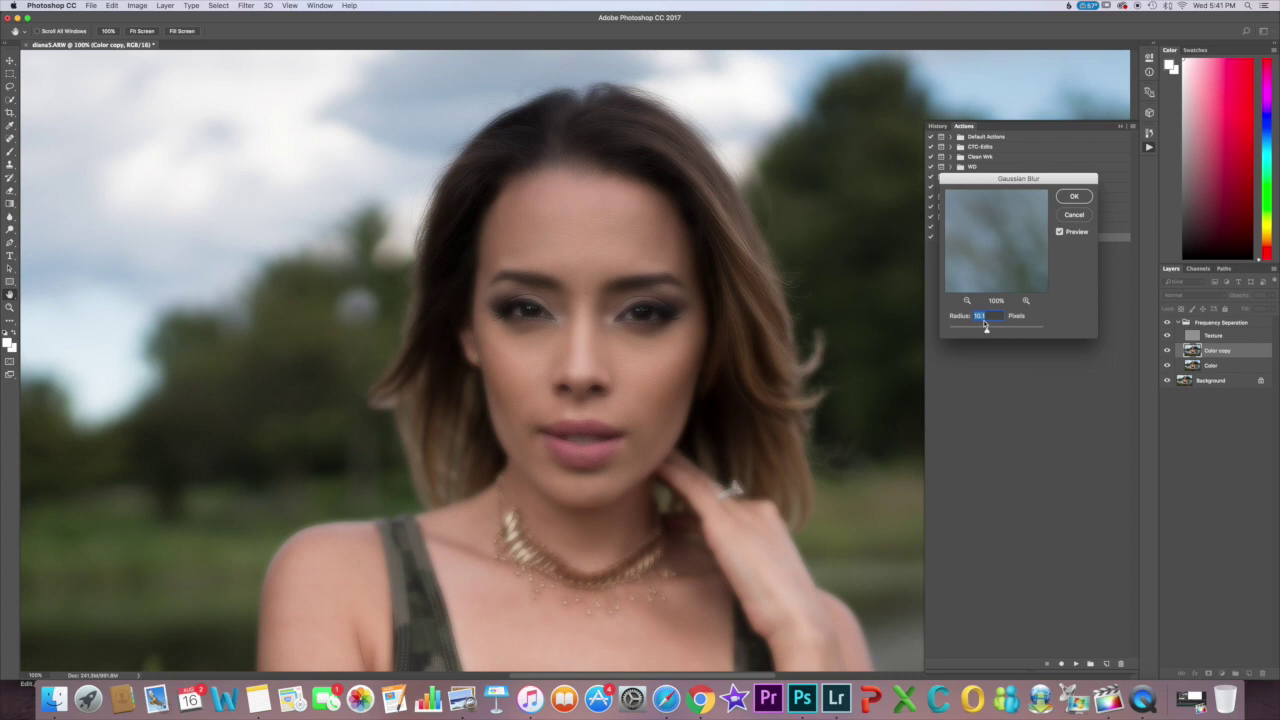
drag(985, 325, 978, 326)
drag(979, 333, 987, 333)
click(1075, 196)
key(j)
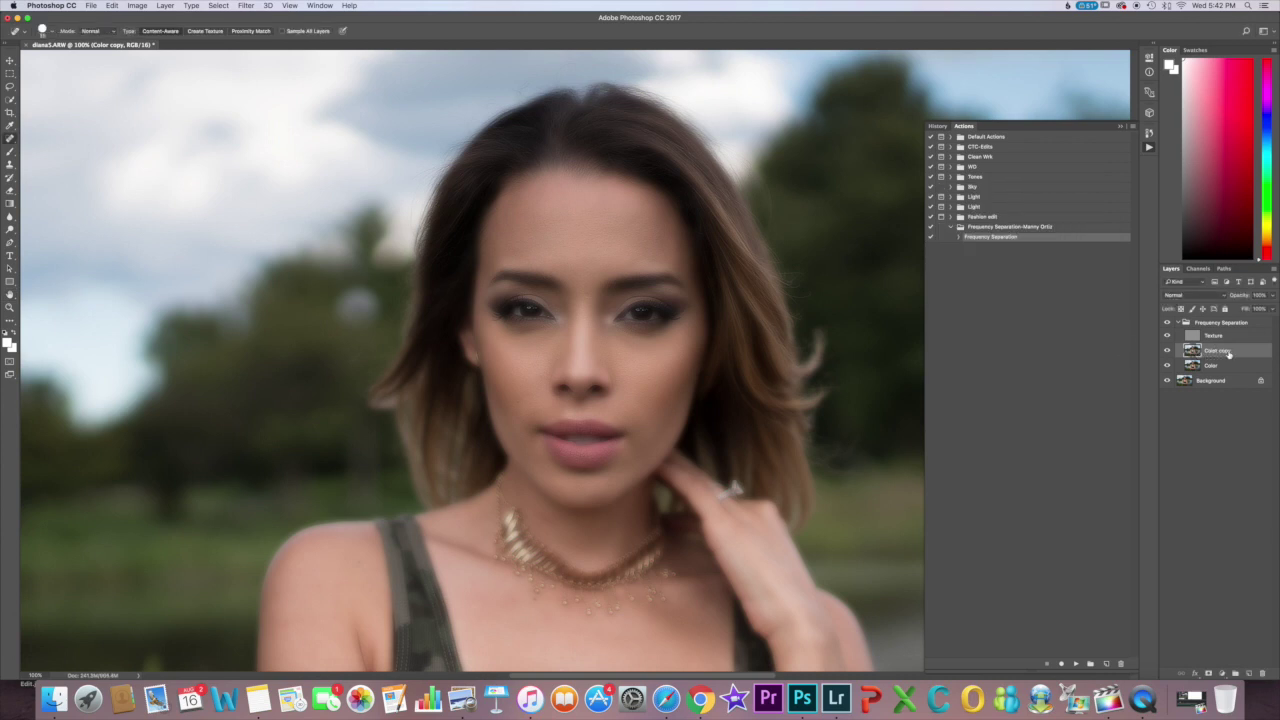
Add a black layer mask to Color copy, confirm a white foreground, and select the Brush tool.
alt+click(1208, 675)
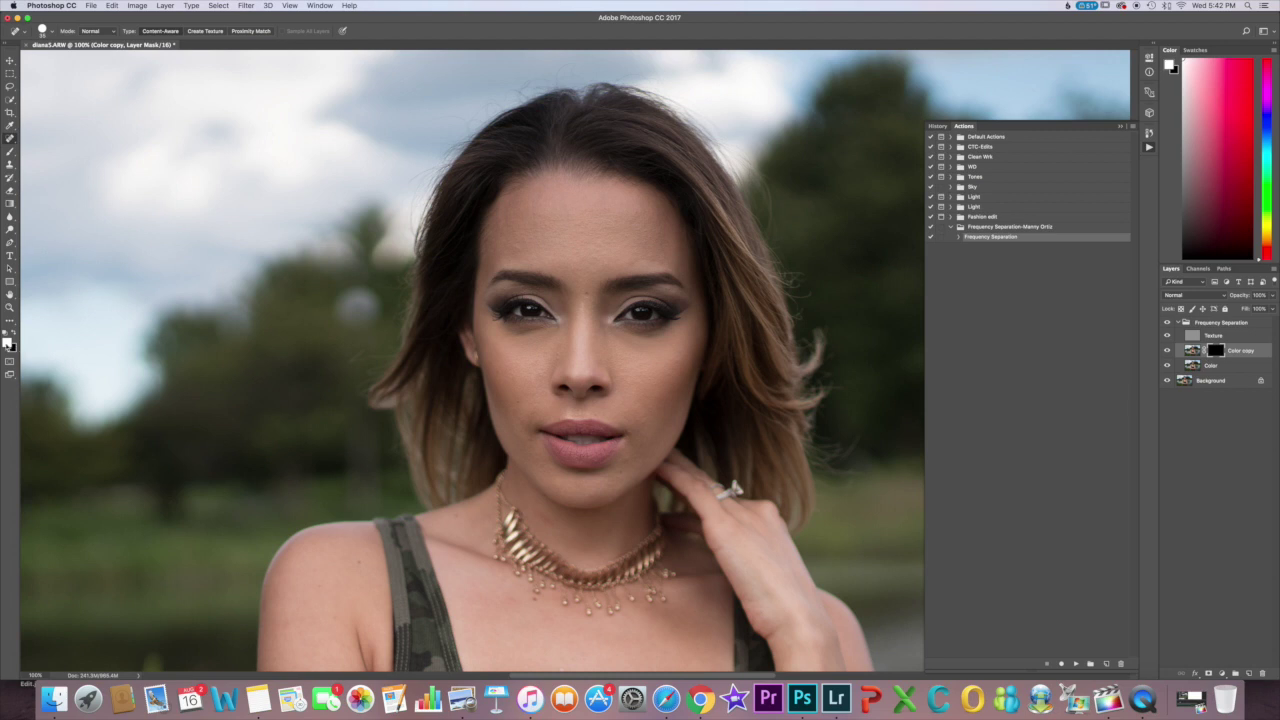
click(8, 343)
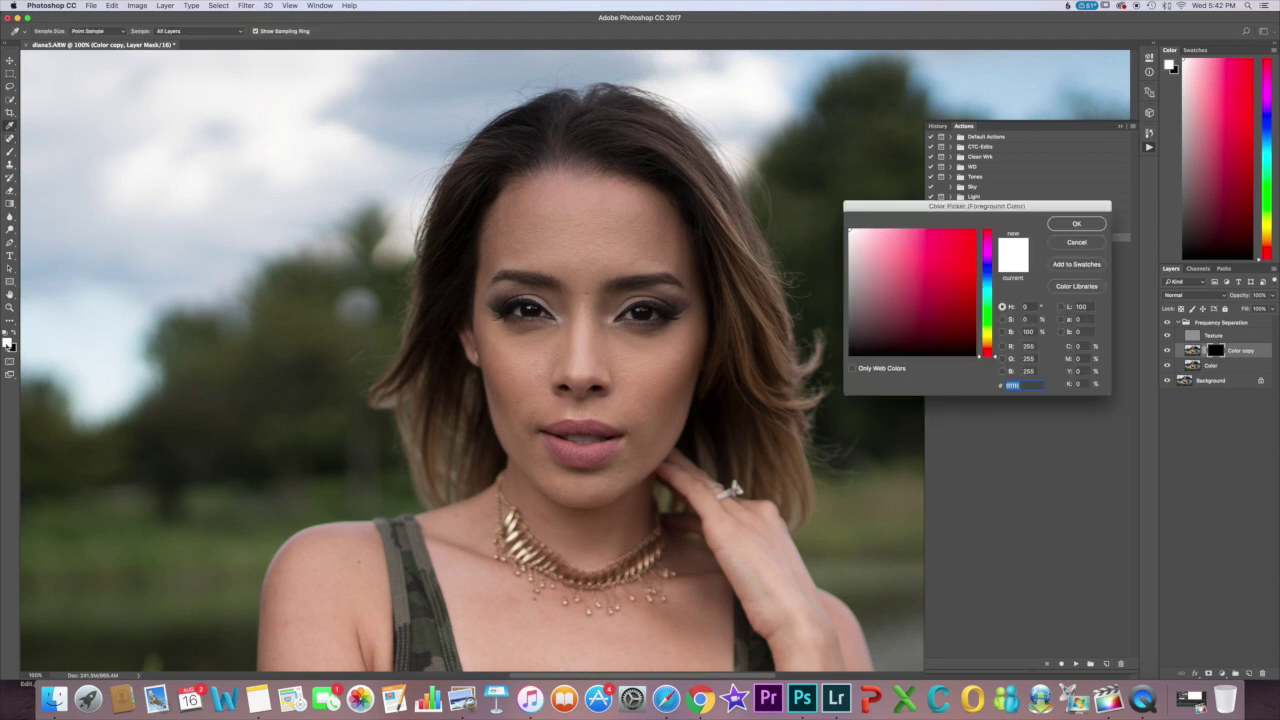
click(1076, 242)
click(12, 151)
click(12, 151)
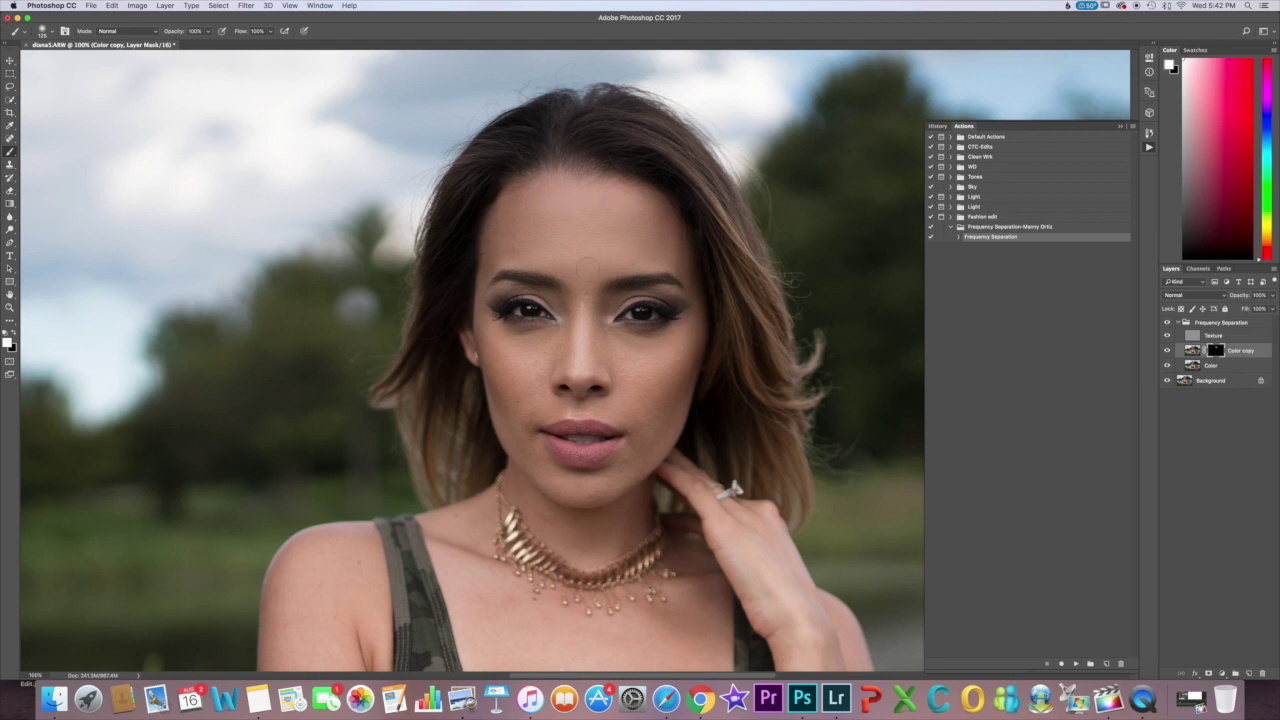
click(10, 307)
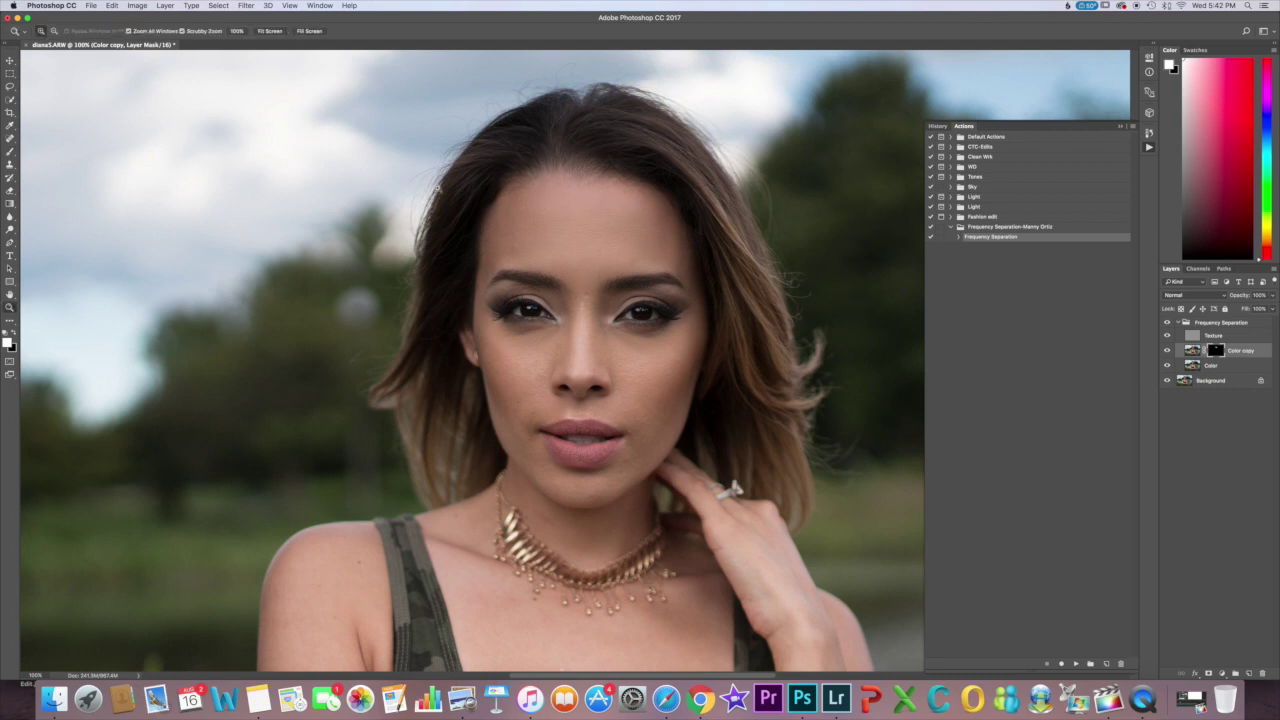
Zoom into the face, hide the Frequency Separation group to compare, then zoom back out to head and shoulders.
click(615, 225)
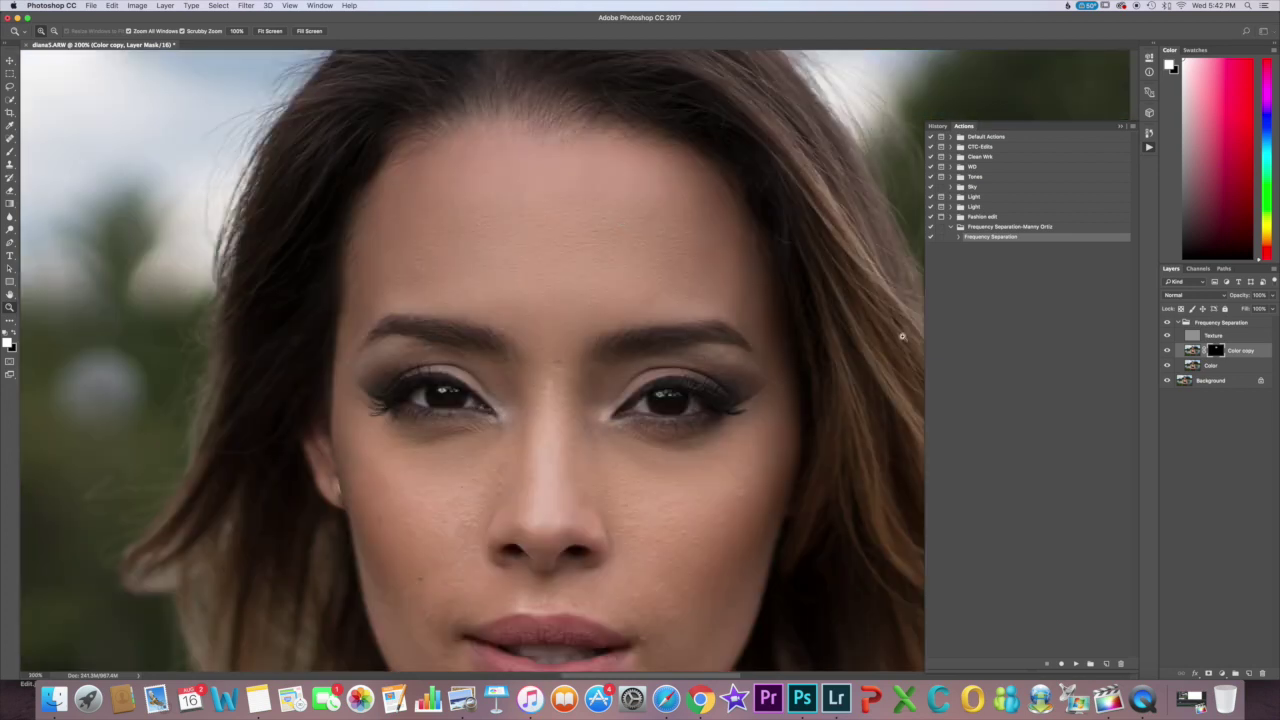
click(1166, 323)
click(54, 31)
click(535, 265)
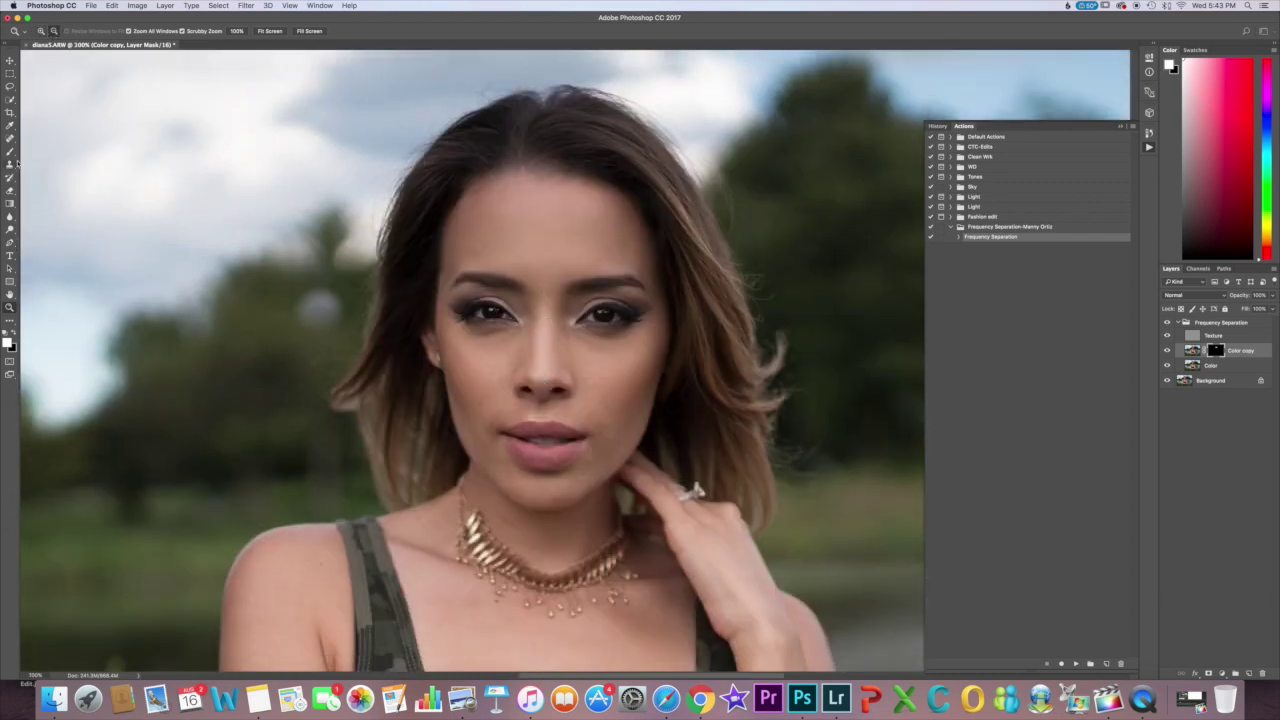
click(10, 153)
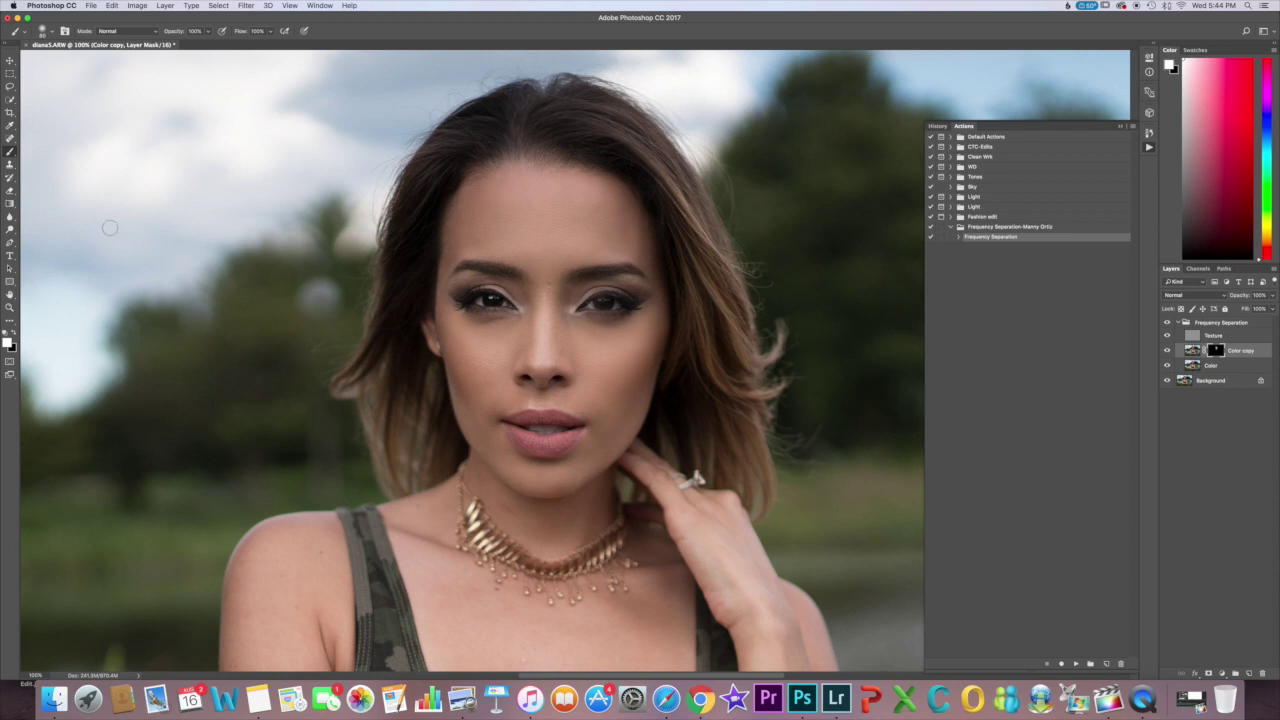
Undo the last two brush strokes with Edit > Step Backward twice.
click(112, 5)
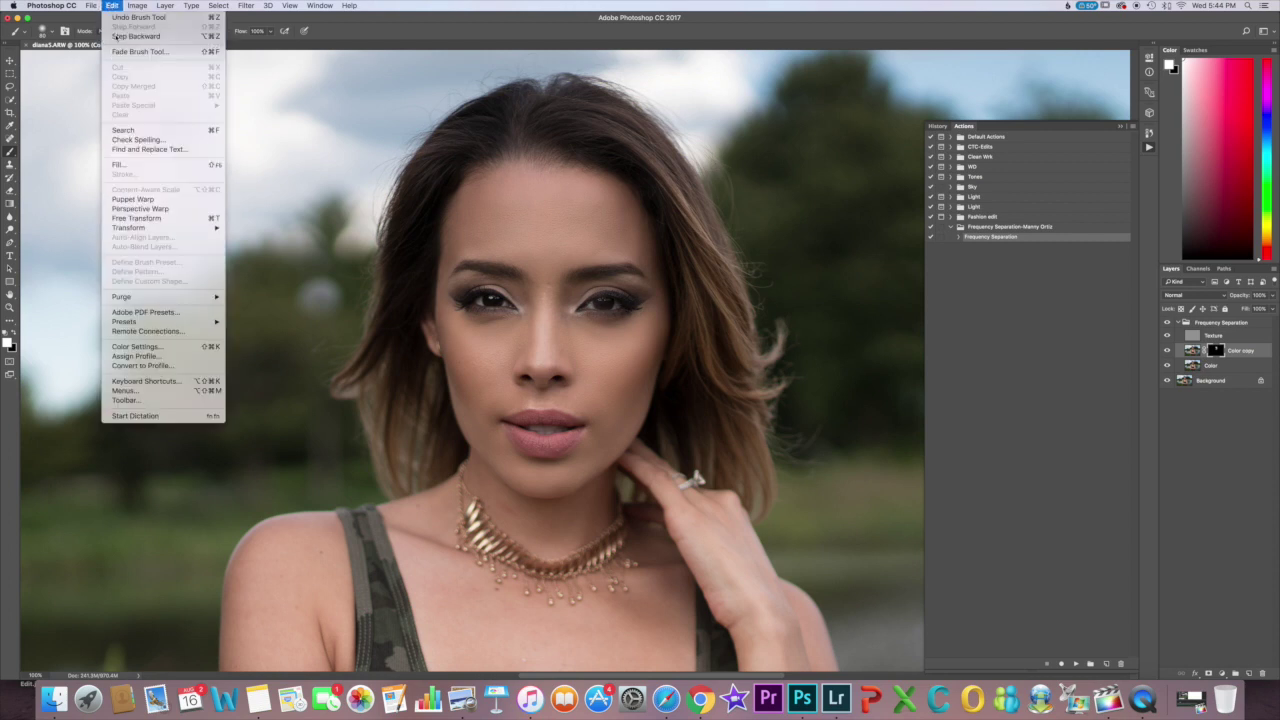
click(130, 36)
click(112, 5)
click(130, 36)
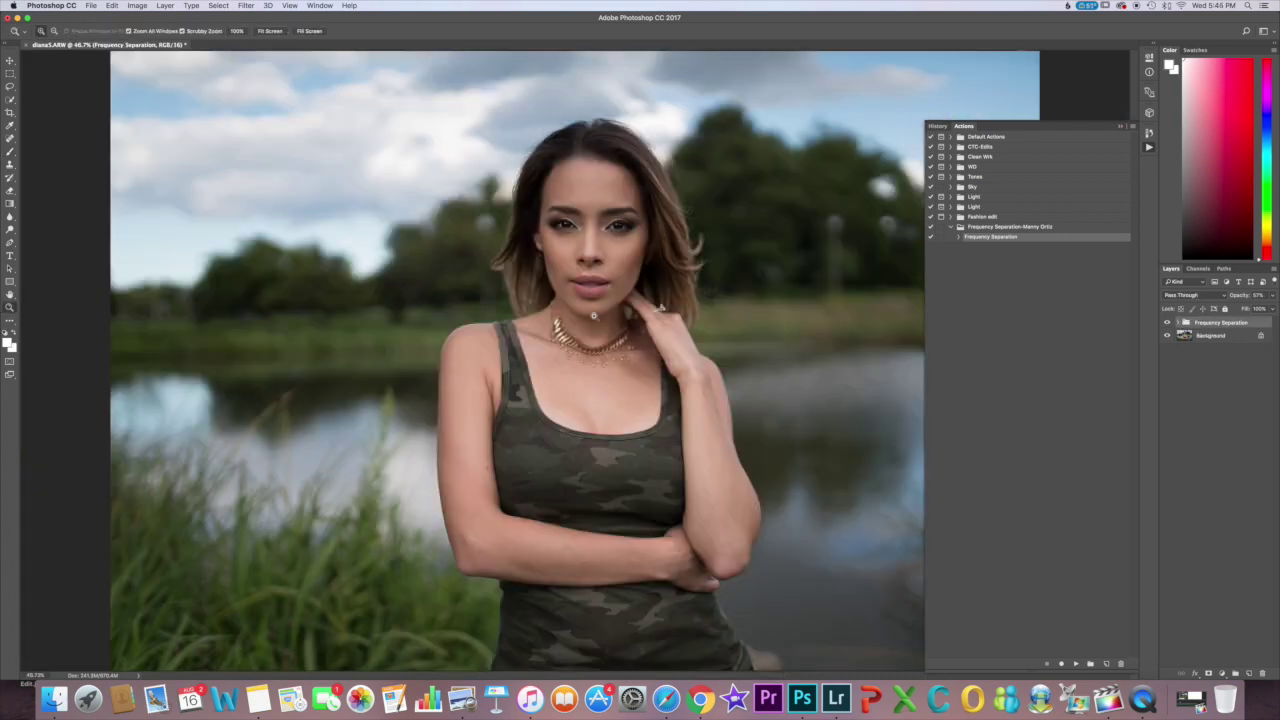
Zoom in around the face, then zoom out to show the whole retouched portrait.
key(super+plus)
key(super+plus)
scroll(537, 370, down, 2)
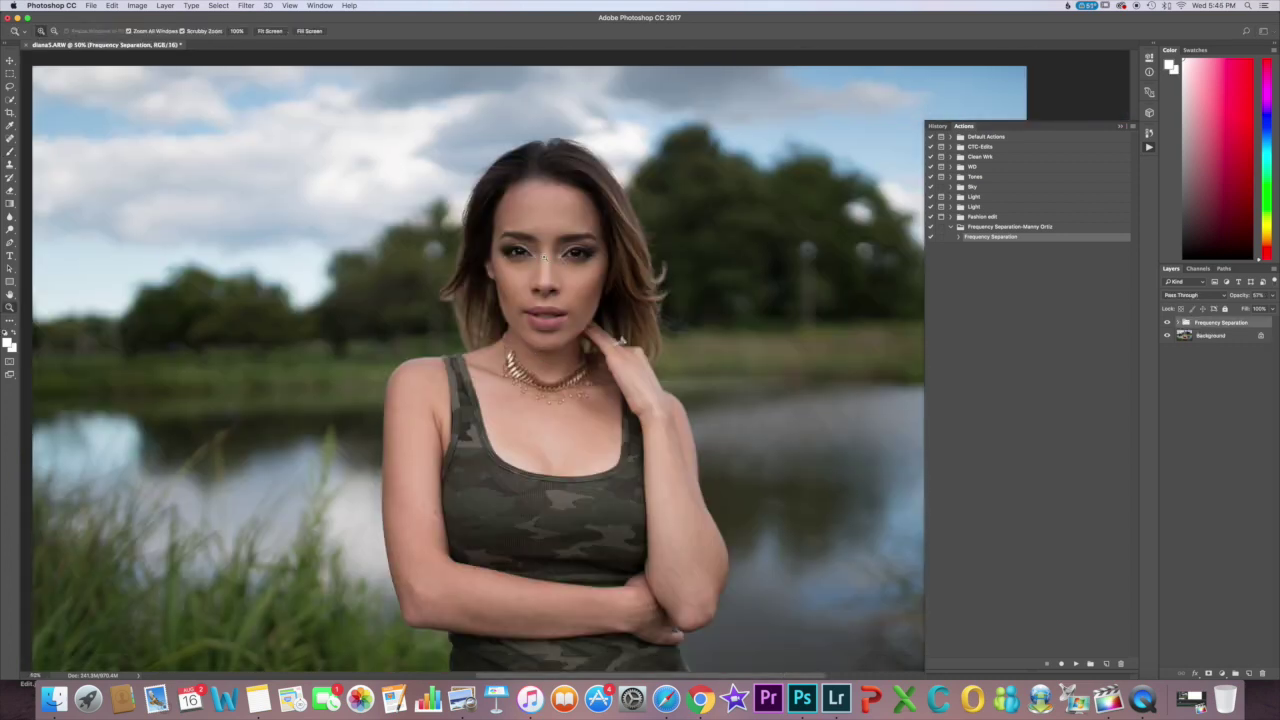
click(540, 250)
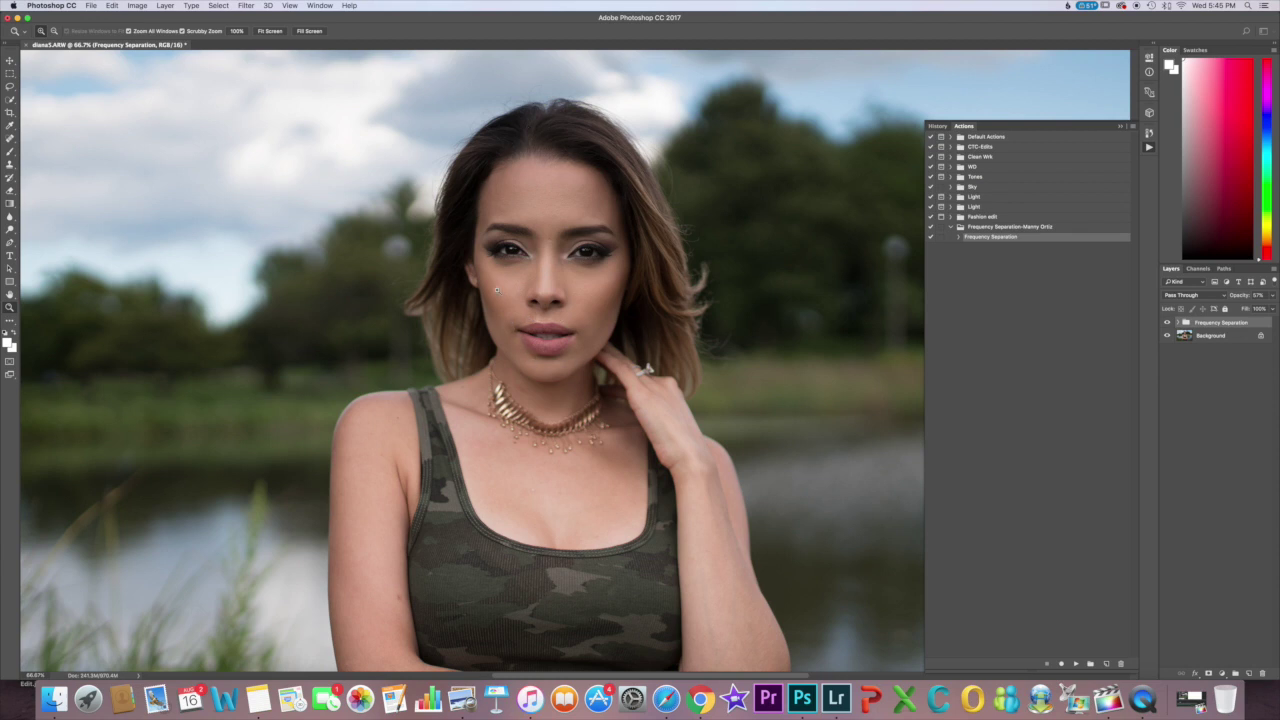
alt+click(731, 400)
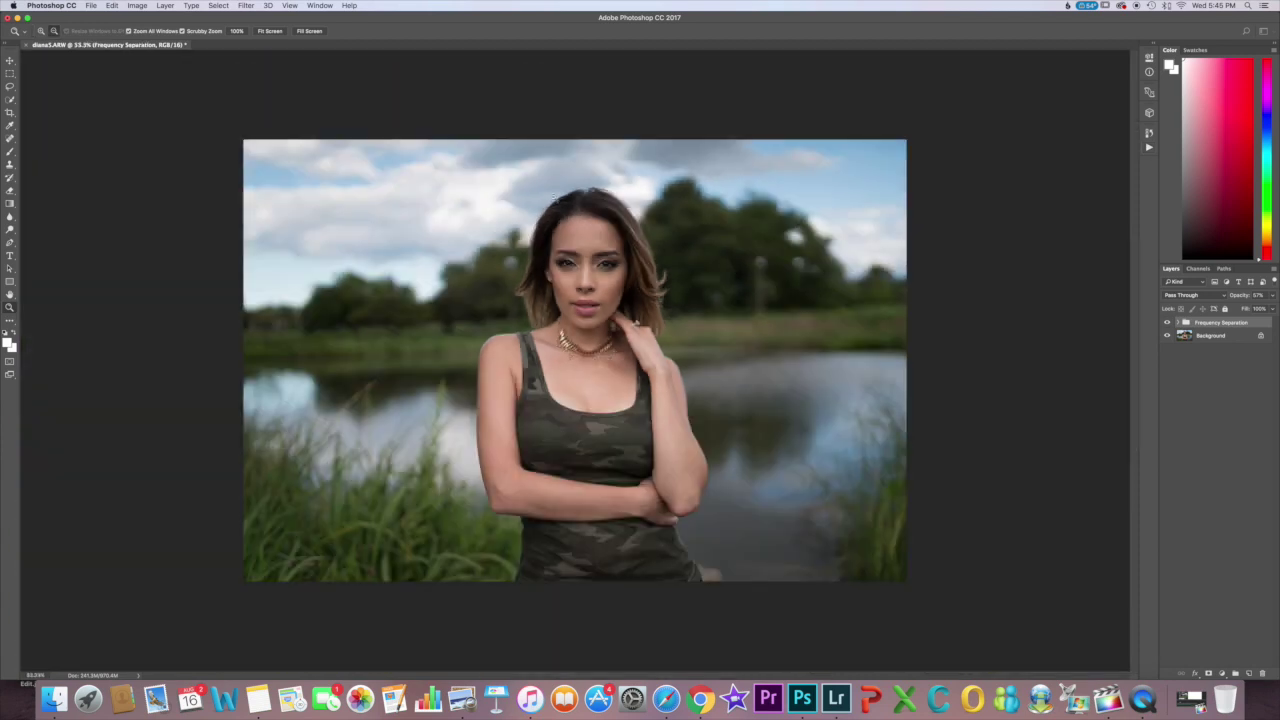